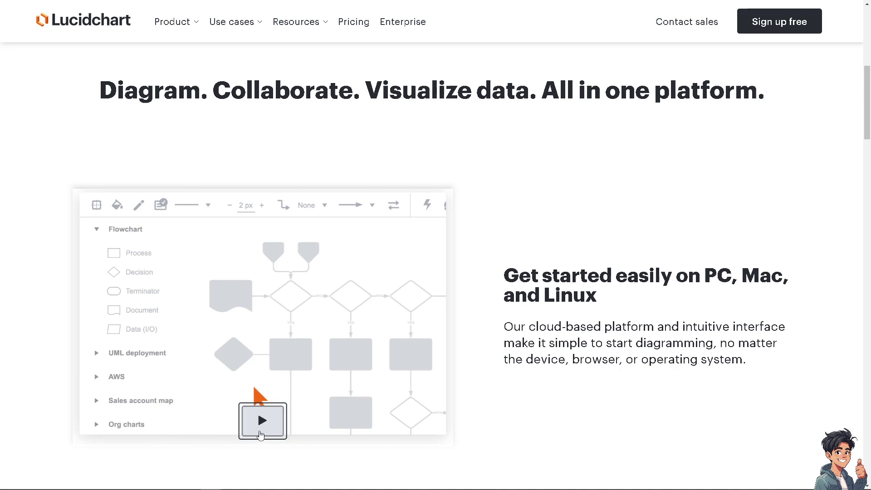
Replay the homepage diagramming demo, then return to the top of the page
click(261, 434)
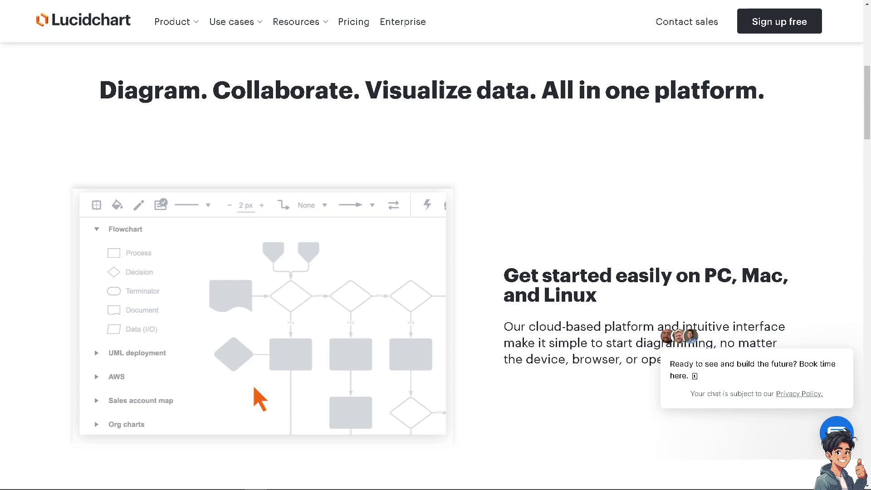
scroll(435, 245, up, 10)
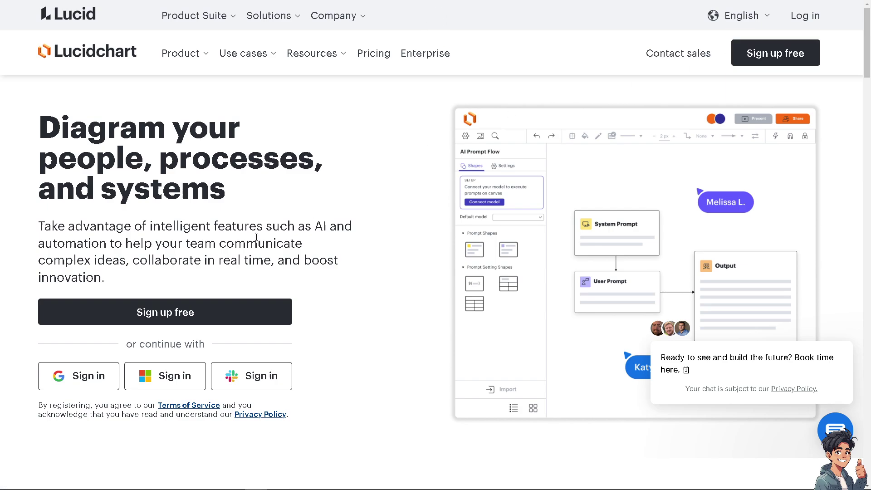
Browse the Lucidchart plans page and its Bundle & save pricing options
click(206, 316)
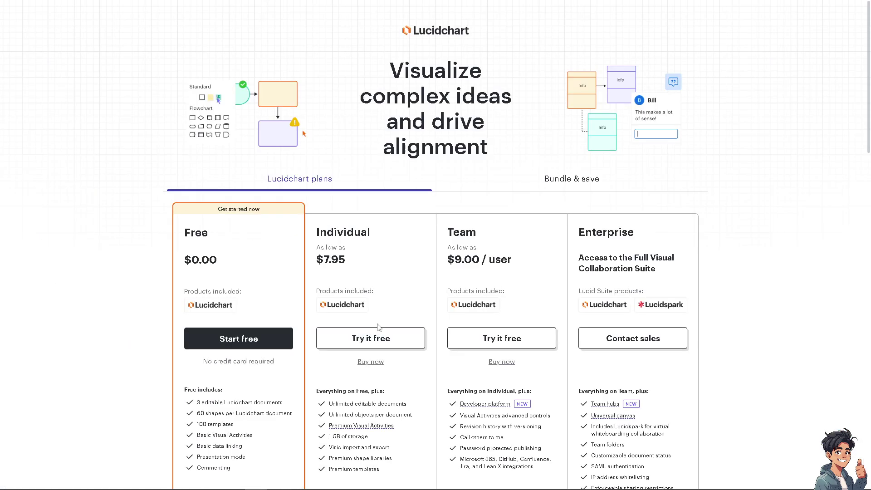
click(558, 179)
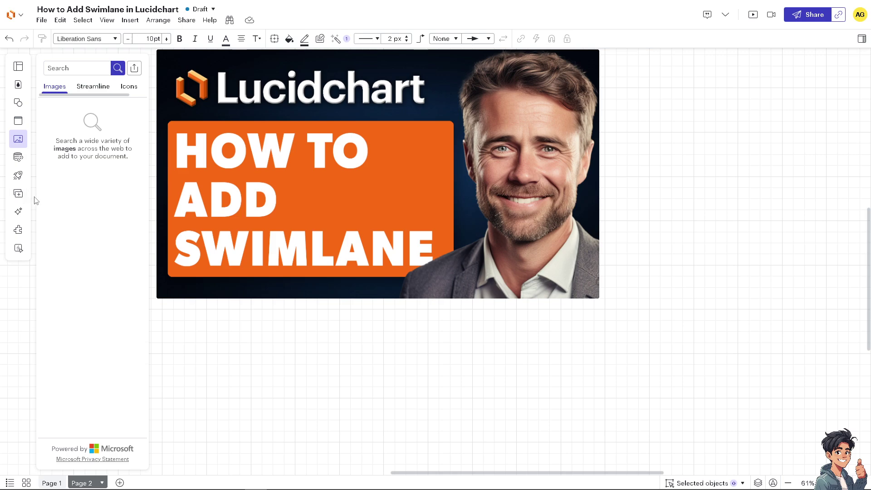
click(183, 83)
click(344, 331)
Show the shape libraries, bringing up the Flowchart library's Swim lane shape
click(18, 103)
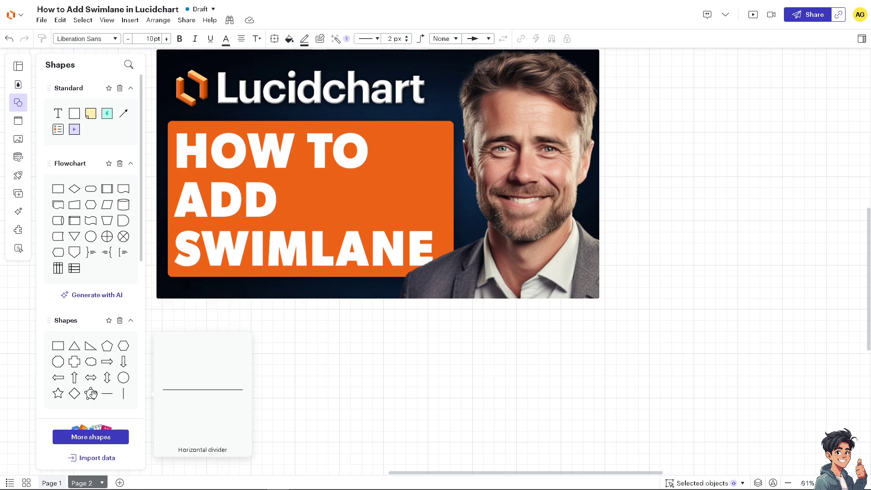
mouse_move(74, 269)
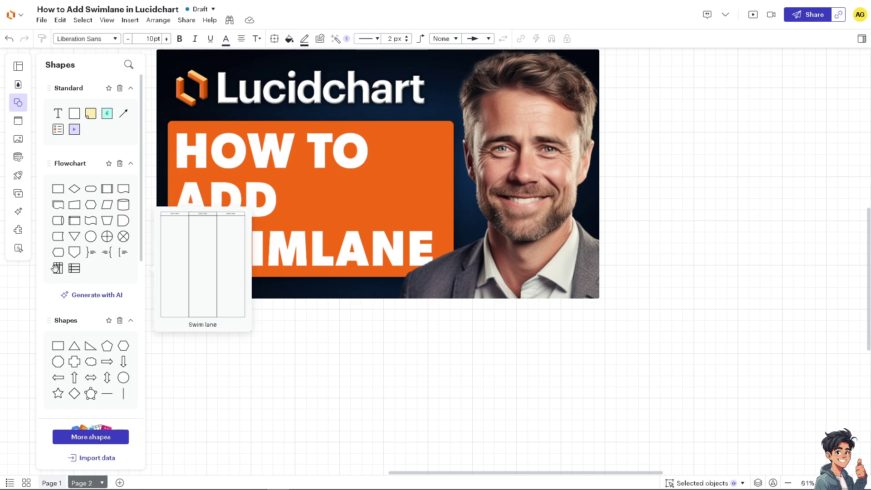
Place a three-lane swim lane right of the thumbnail image and narrow it
click(56, 269)
drag(428, 354, 596, 363)
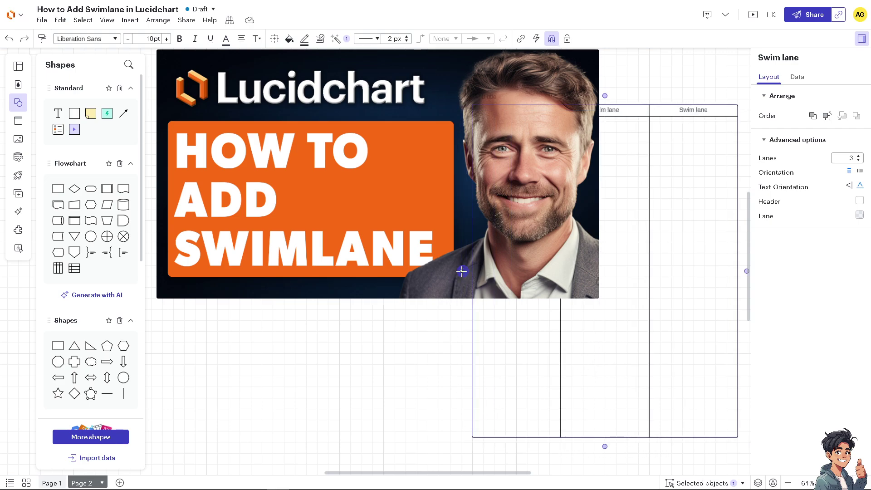
drag(462, 271, 531, 350)
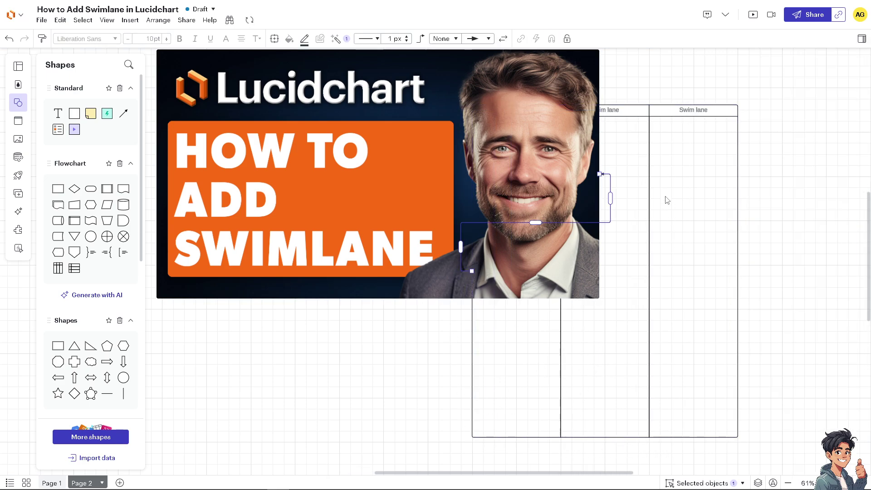
click(716, 236)
drag(606, 331, 684, 281)
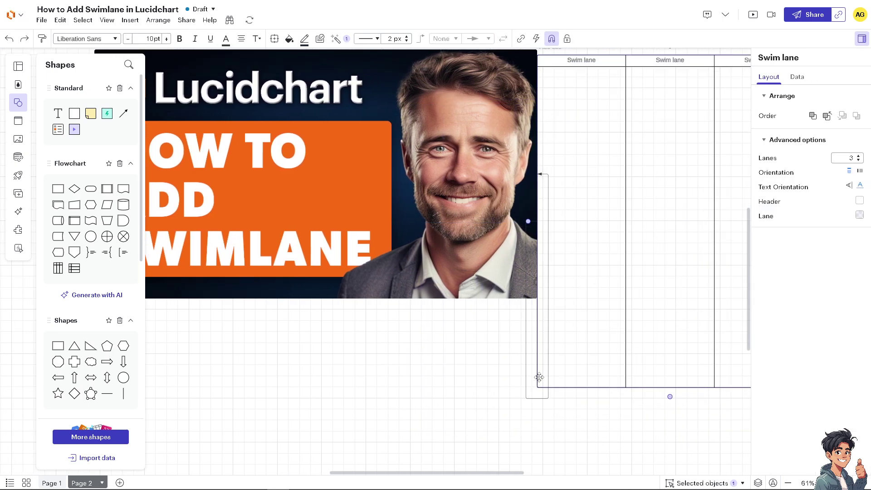
key(Escape)
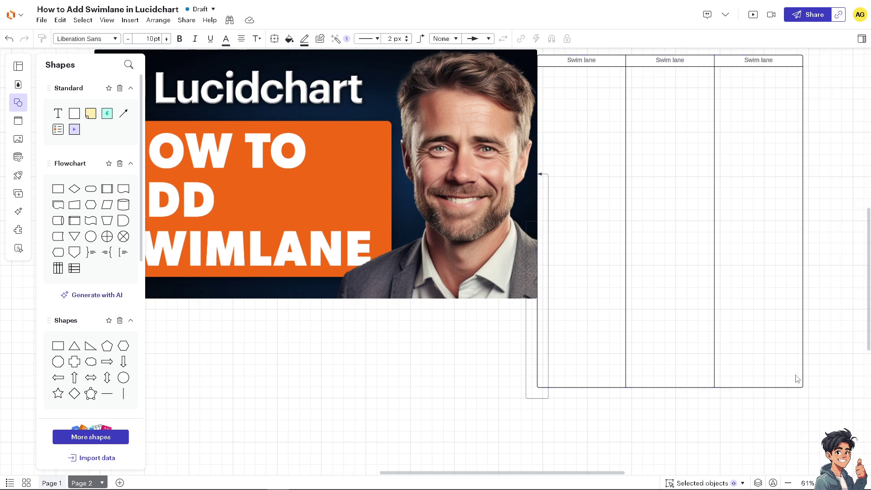
click(802, 386)
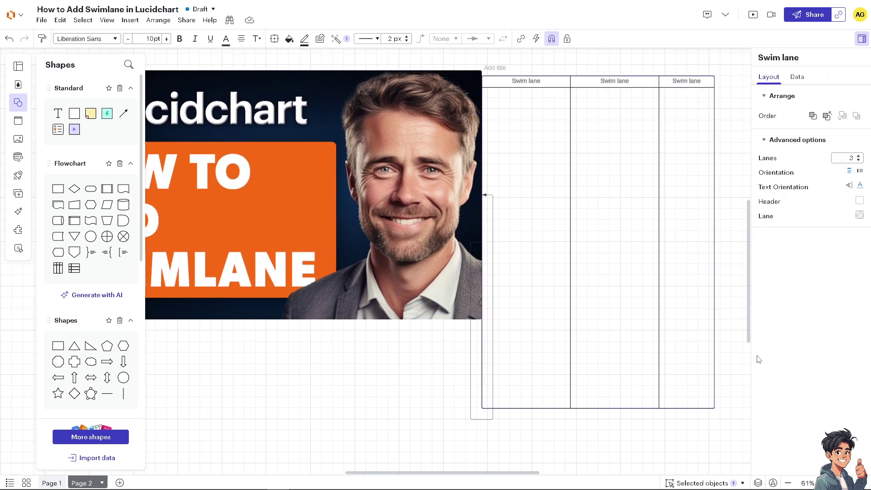
drag(817, 366, 719, 347)
Add a horizontal three-lane swim lane above the image and widen it
scroll(363, 438, down, 5)
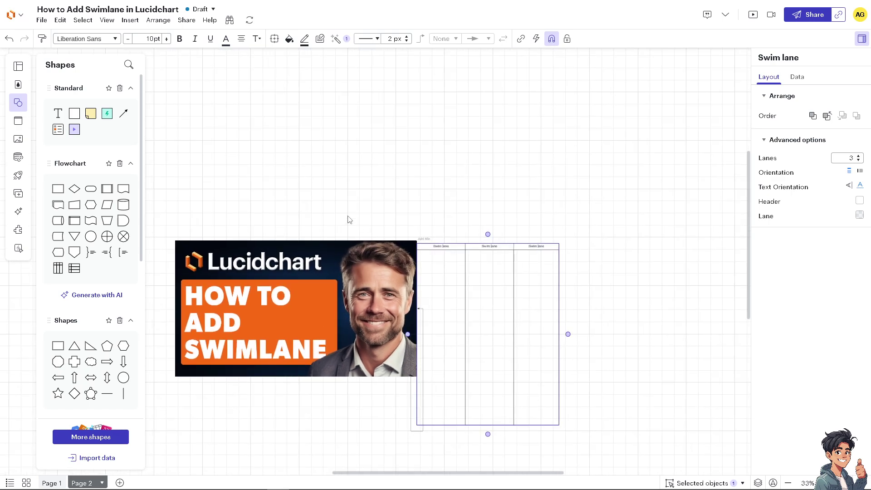
drag(74, 268, 236, 97)
drag(338, 220, 416, 223)
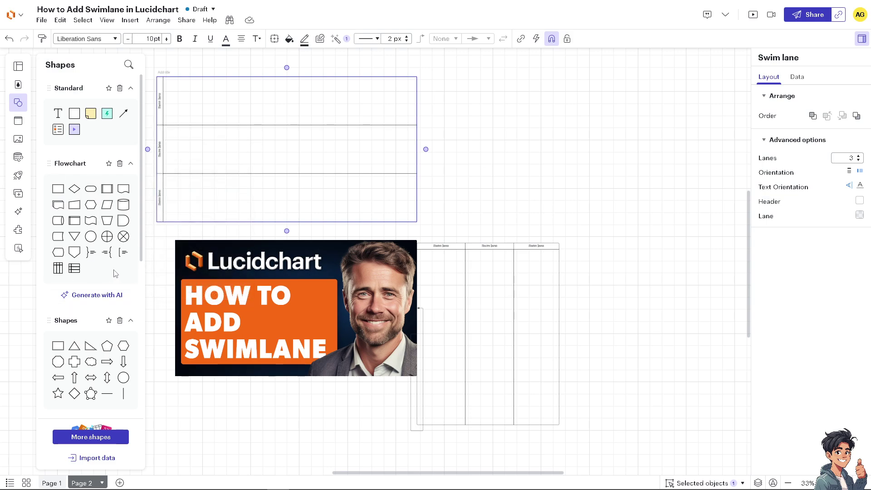
scroll(89, 360, down, 1)
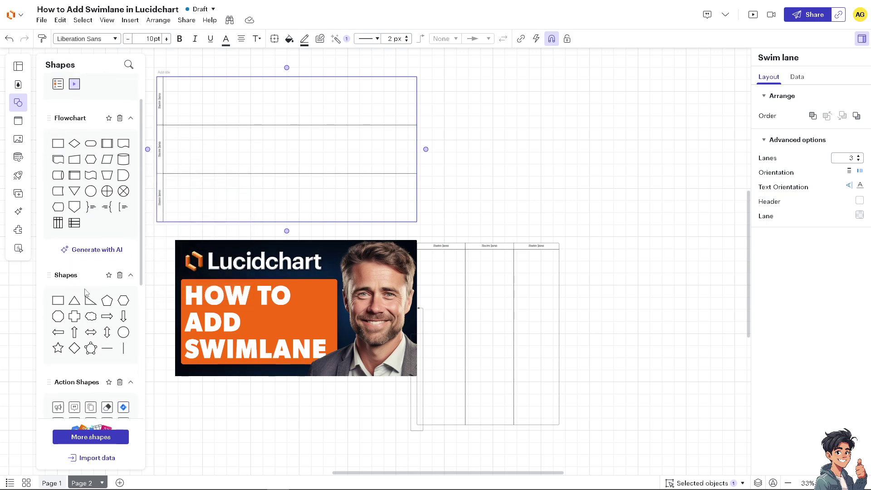
click(83, 438)
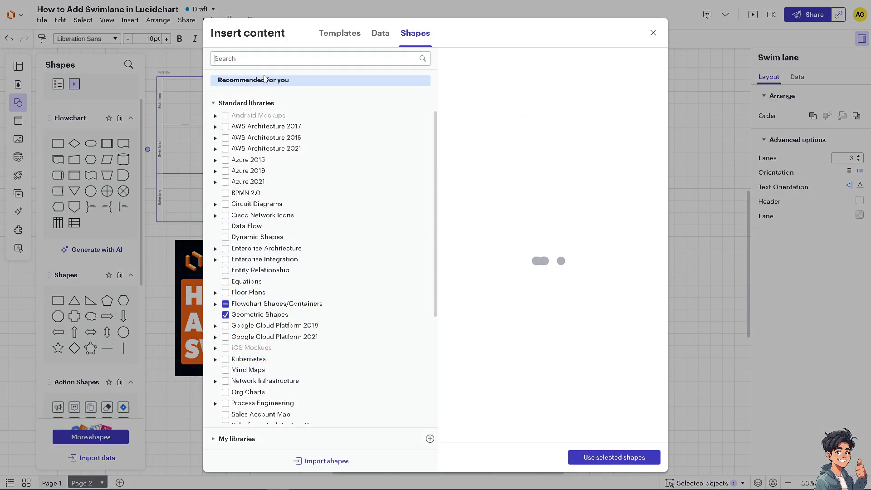
text(swiman)
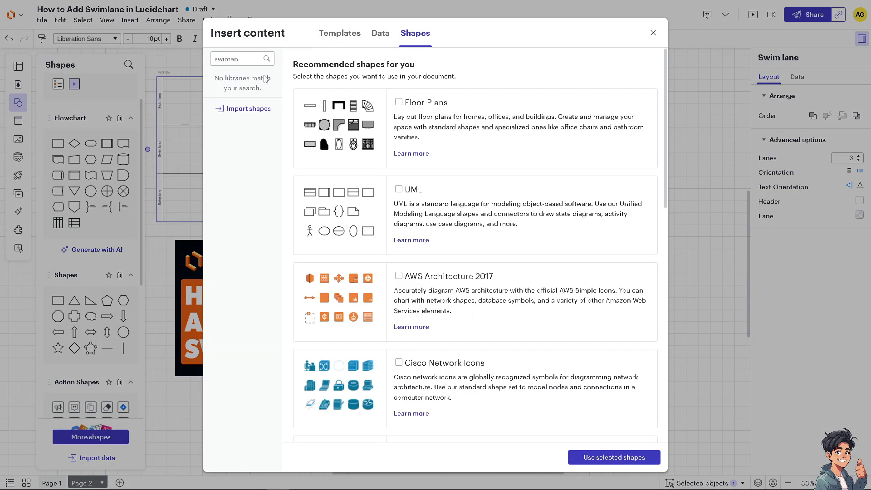
key(BackSpace)
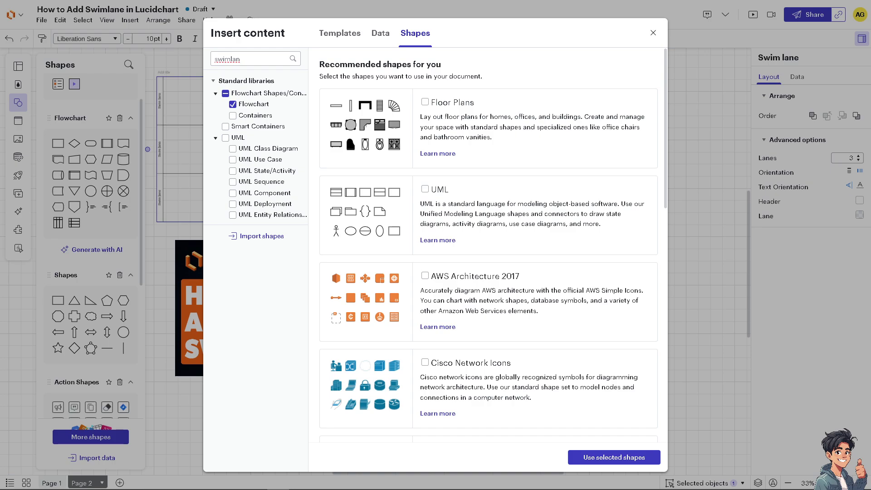
click(632, 457)
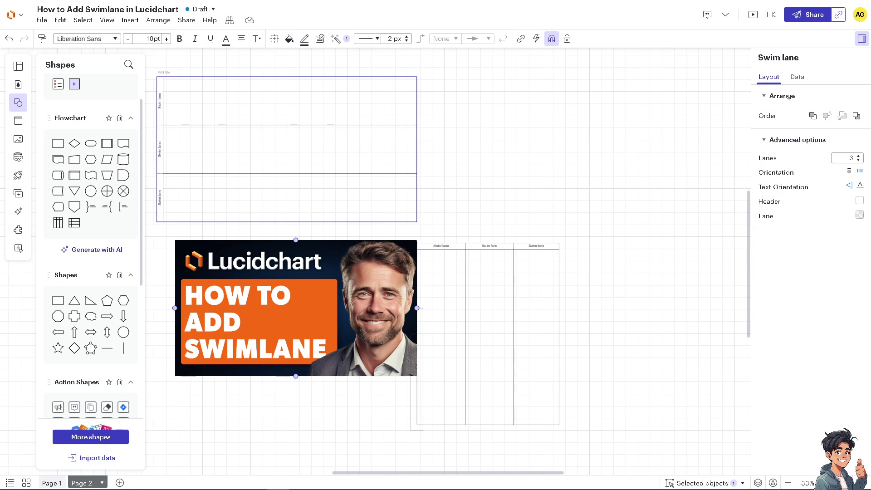
Add another horizontal three-lane swim lane at upper right, aligned with the first
click(209, 174)
click(534, 274)
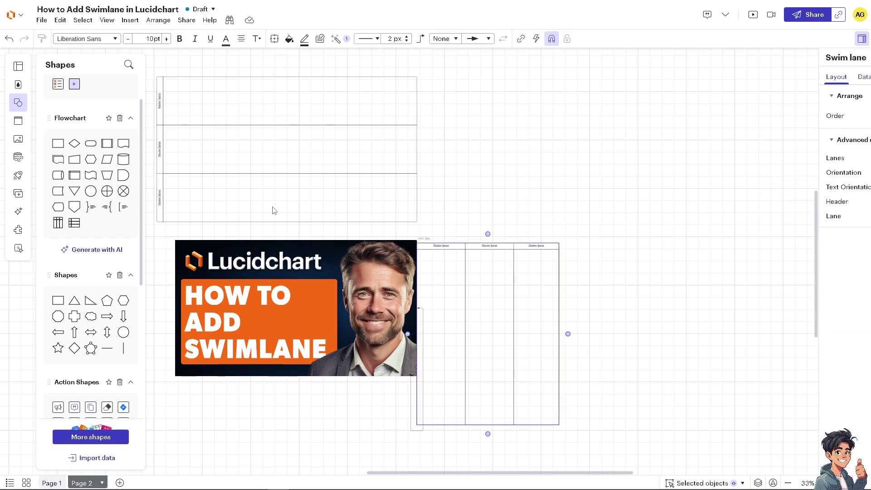
drag(74, 223, 551, 120)
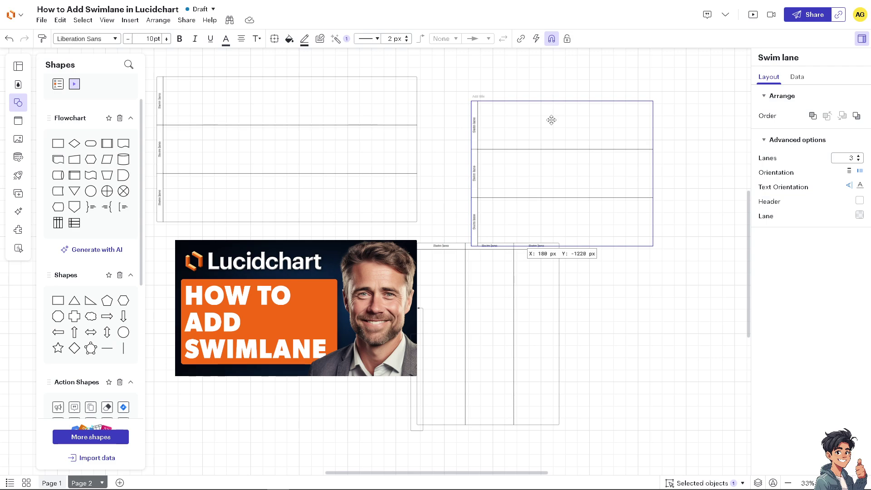
mouse_move(551, 120)
mouse_down()
mouse_move(548, 88)
mouse_move(522, 88)
mouse_up()
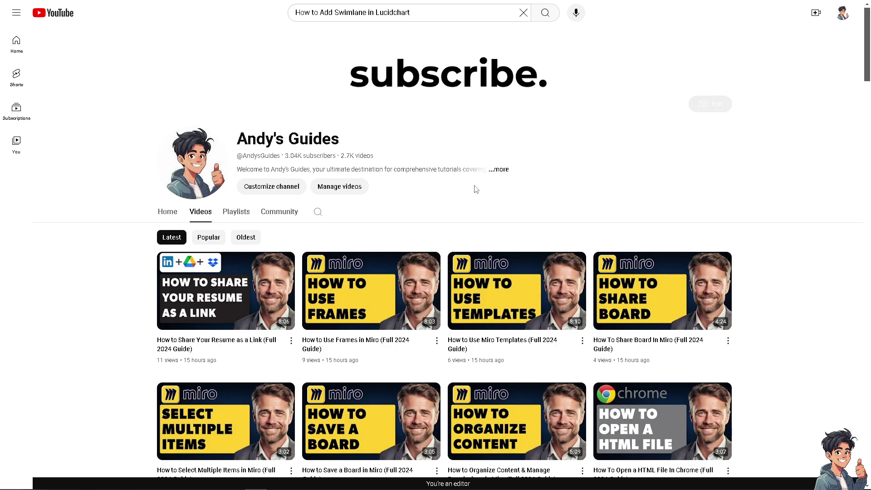
Scroll down through the YouTube channel's tutorial video uploads
scroll(370, 291, down, 3)
scroll(370, 293, down, 14)
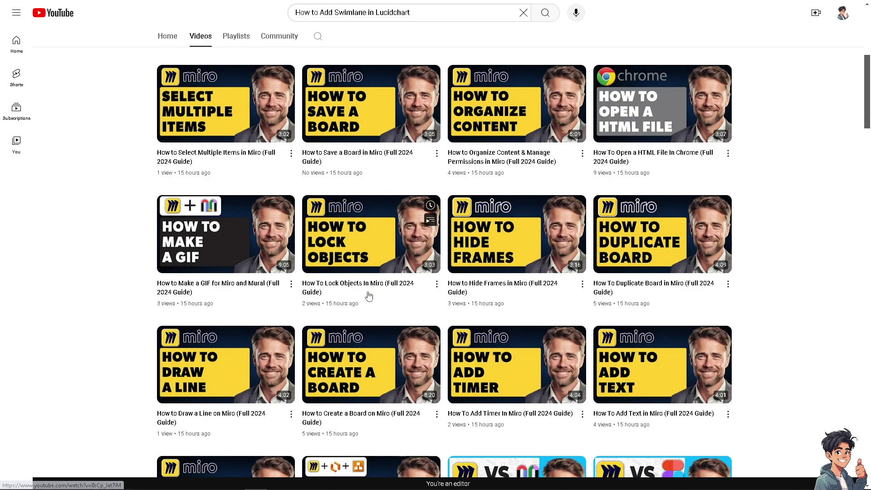
scroll(345, 300, down, 8)
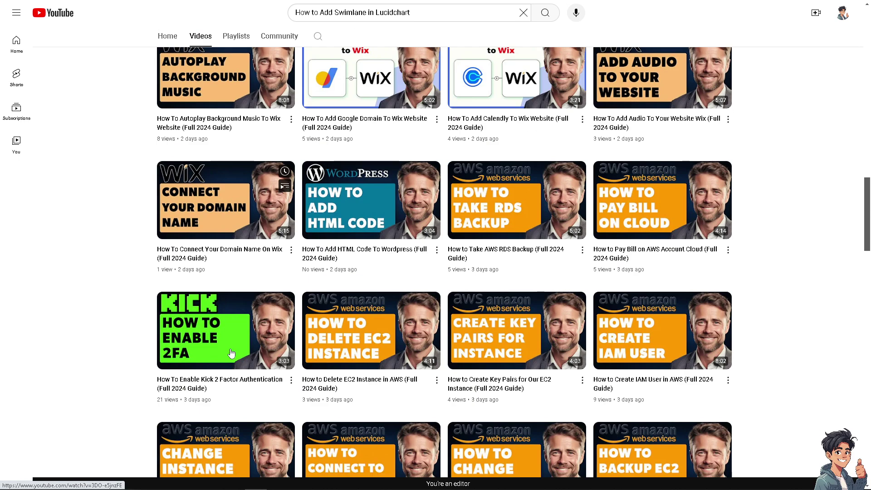